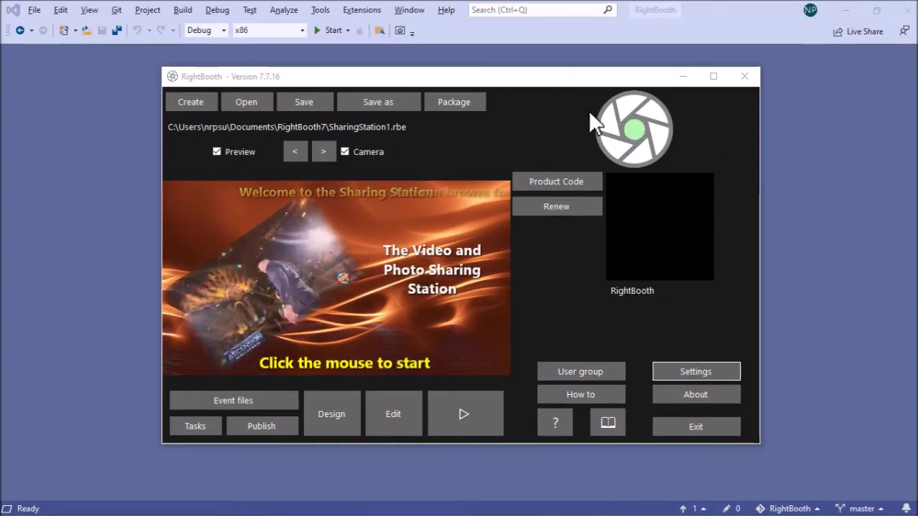
Run the SharingStation1 event to show its media browser.
left_click(265, 75)
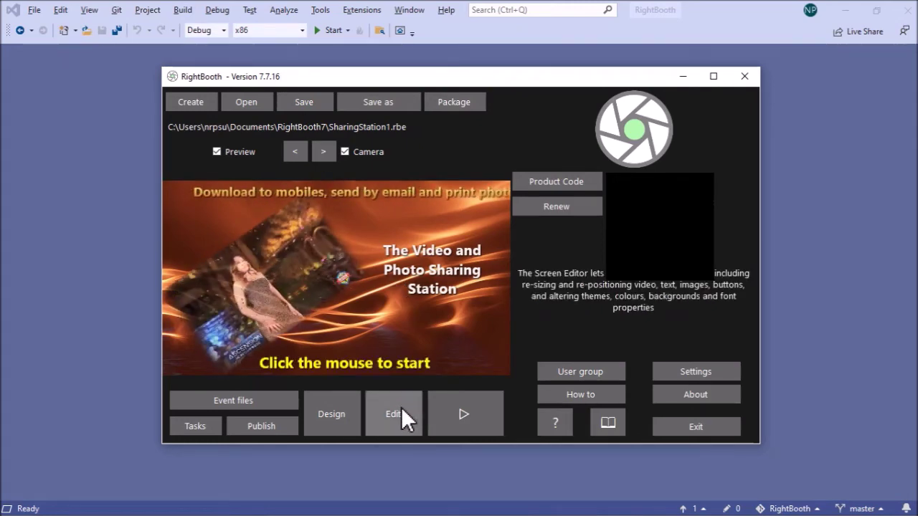
left_click(463, 416)
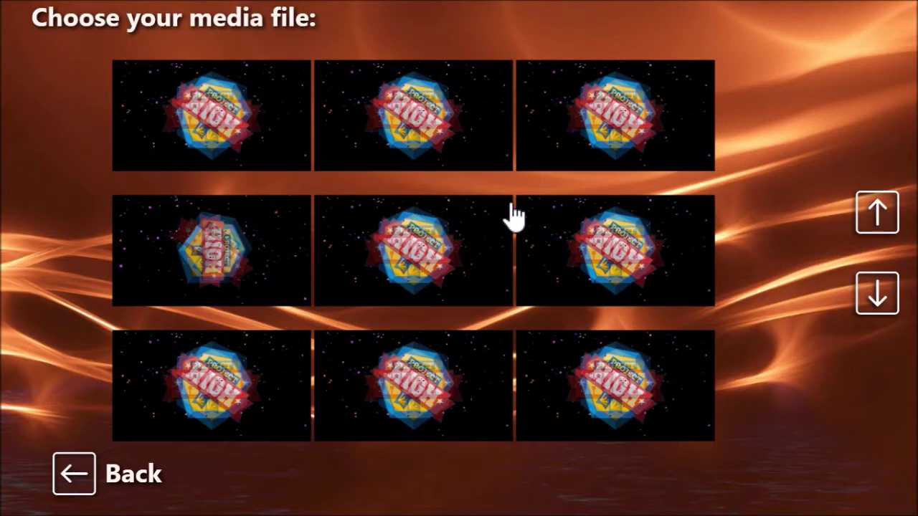
Switch to File Explorer and look through the MP4 files in the SharingStation1 folder.
key("alt+Tab")
key("alt+Tab")
key("alt+Tab")
key("alt+Tab")
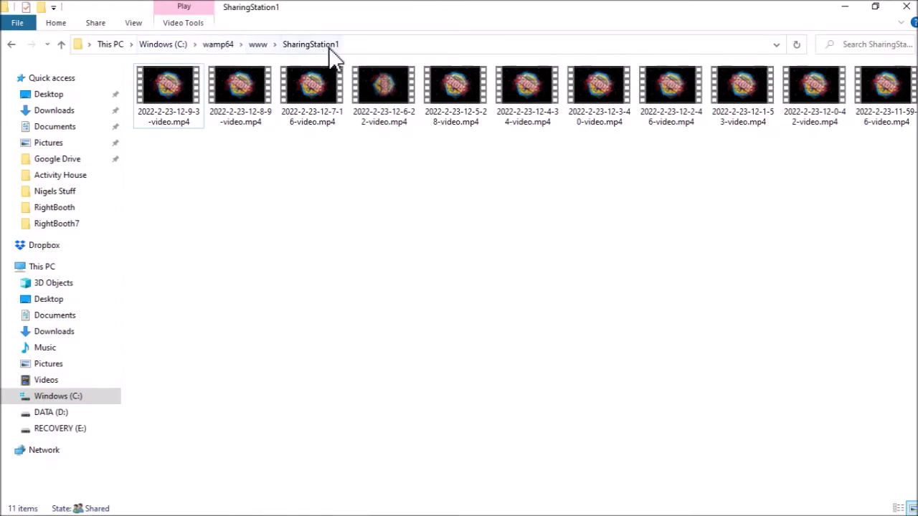
left_click(172, 101)
left_click(241, 86)
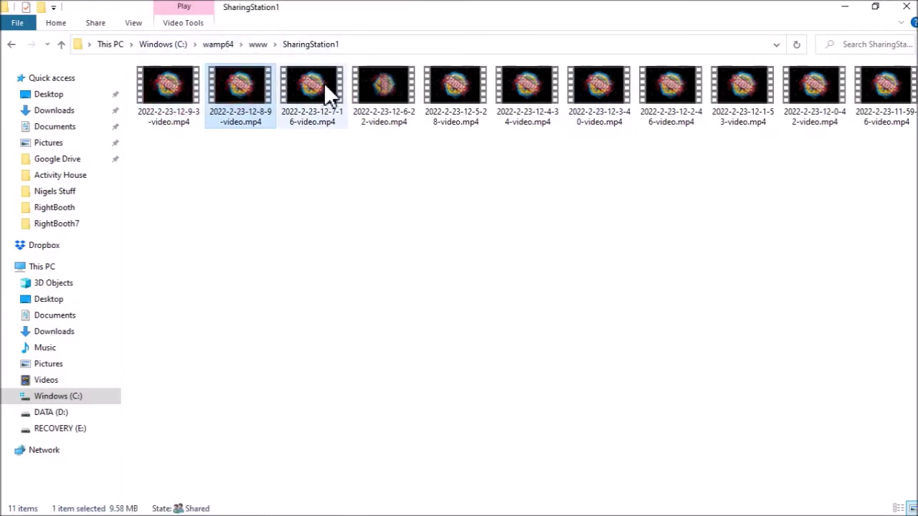
left_click(371, 83)
left_click(444, 83)
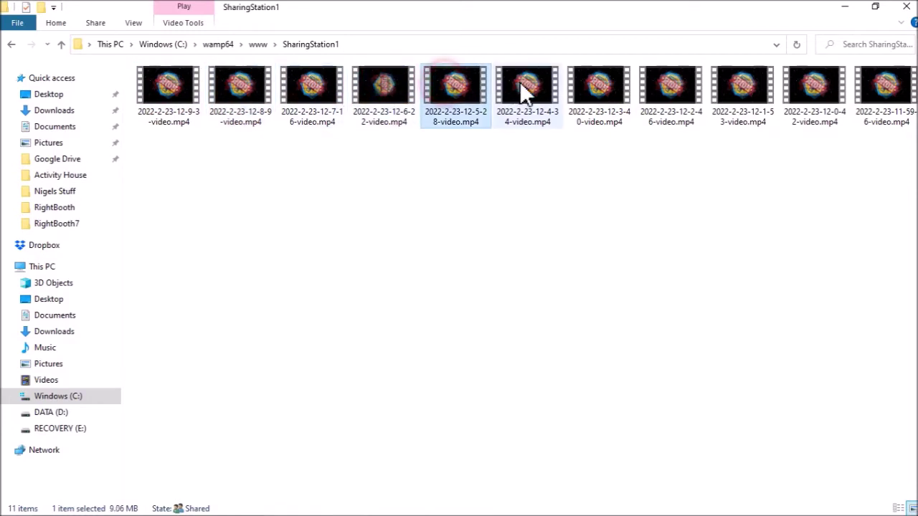
left_click(519, 81)
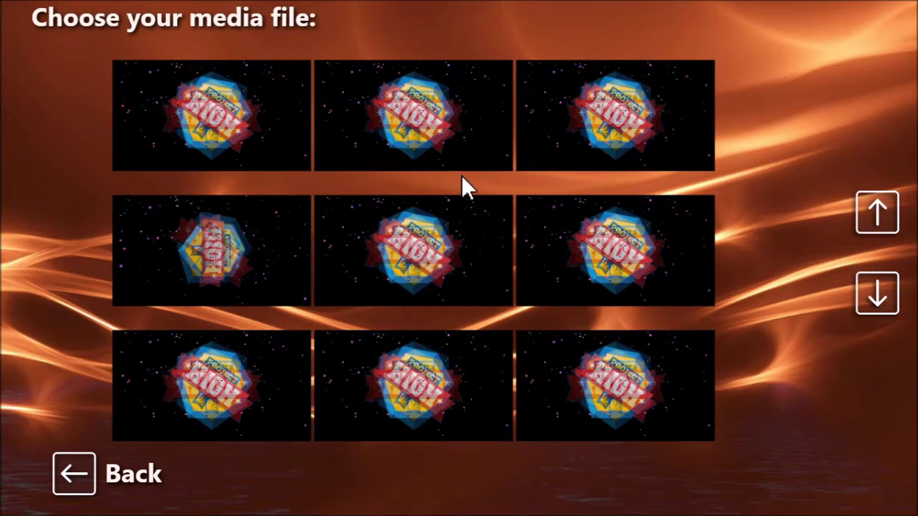
View the centre video from the running event's media browser and return to the file selection.
left_click(436, 256)
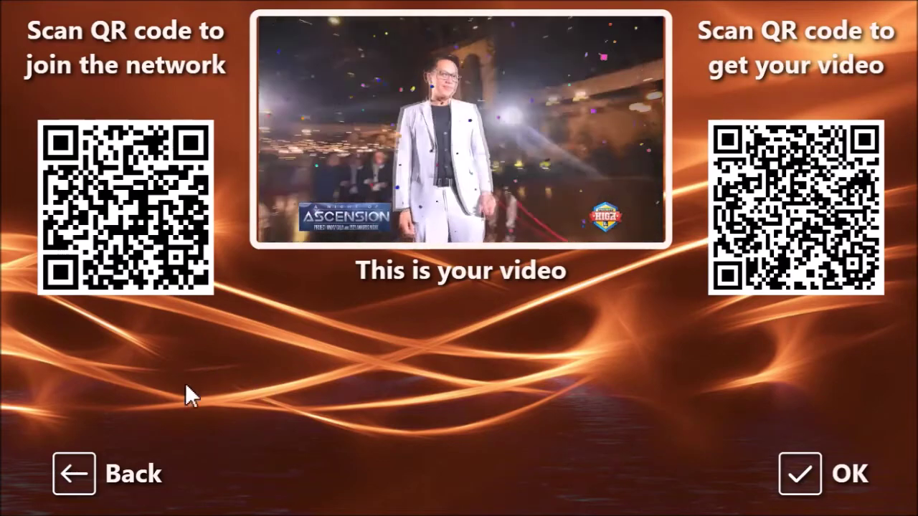
left_click(72, 475)
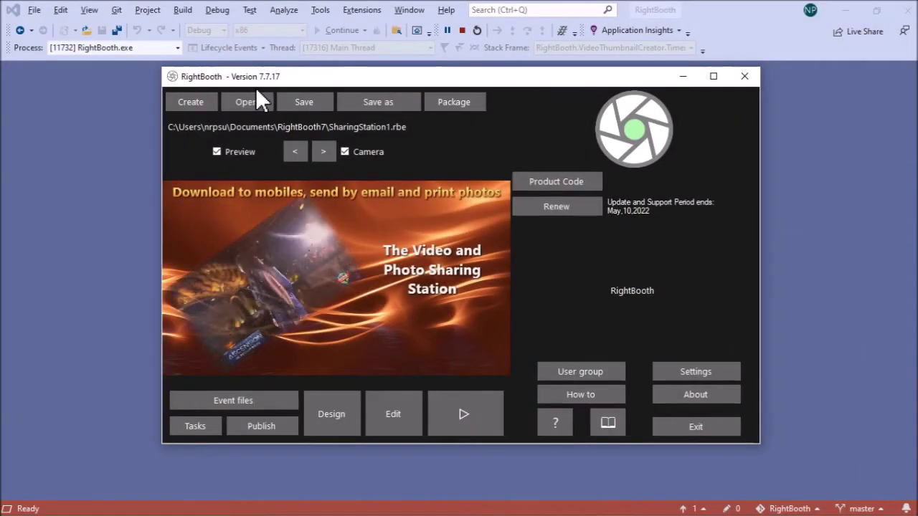
Run the event again and view the last video of the first row and the first video of the third row, returning after each.
left_click(296, 151)
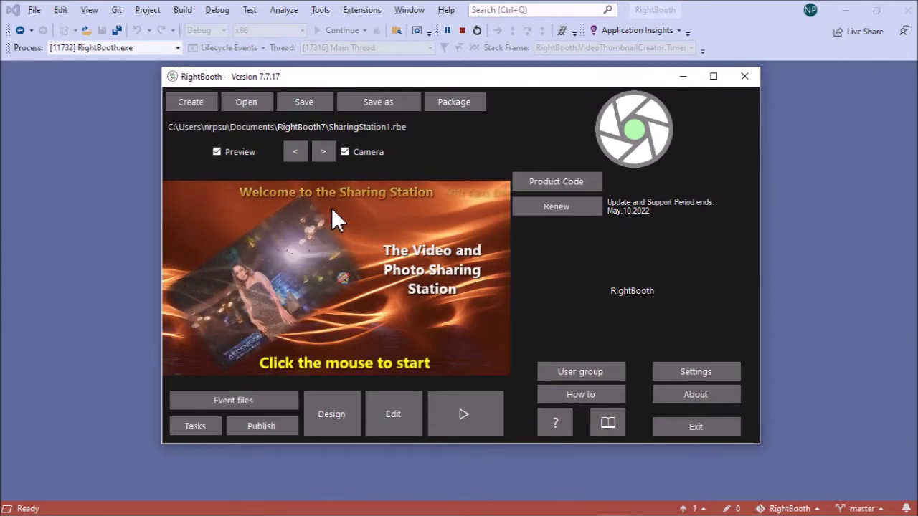
left_click(465, 406)
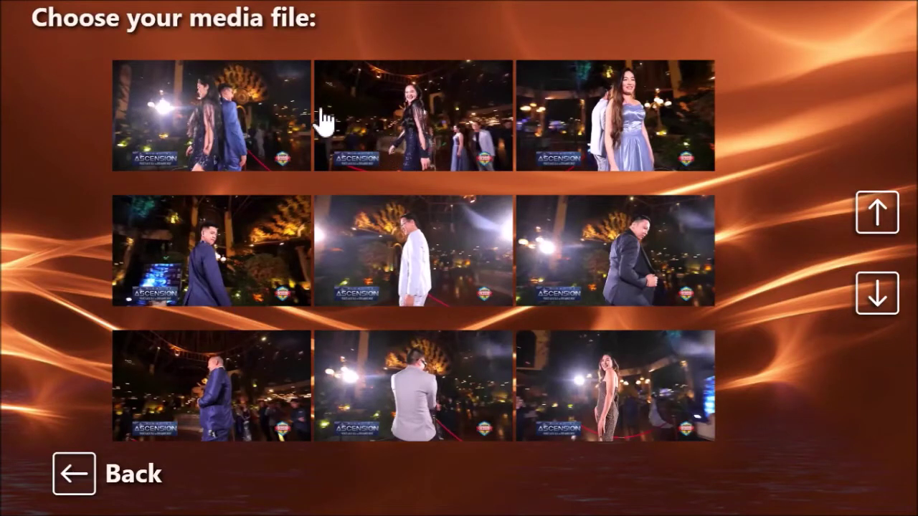
left_click(667, 137)
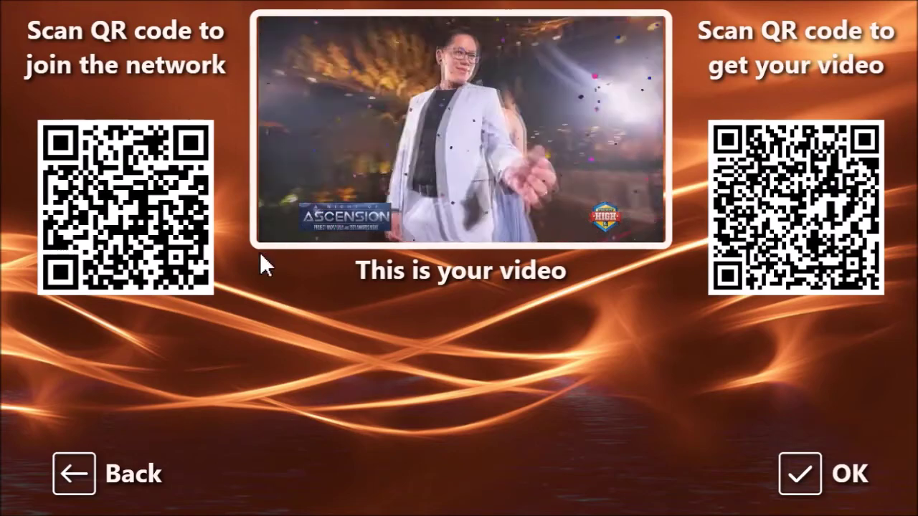
left_click(75, 472)
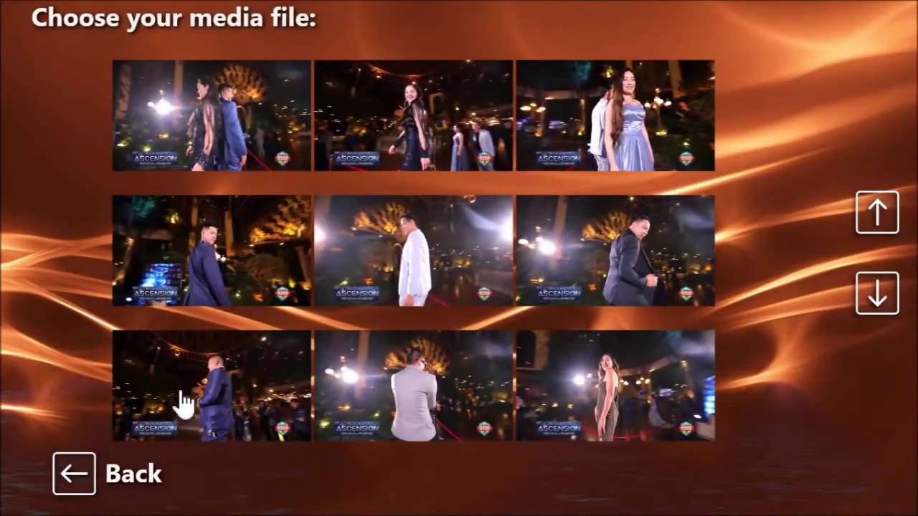
left_click(222, 385)
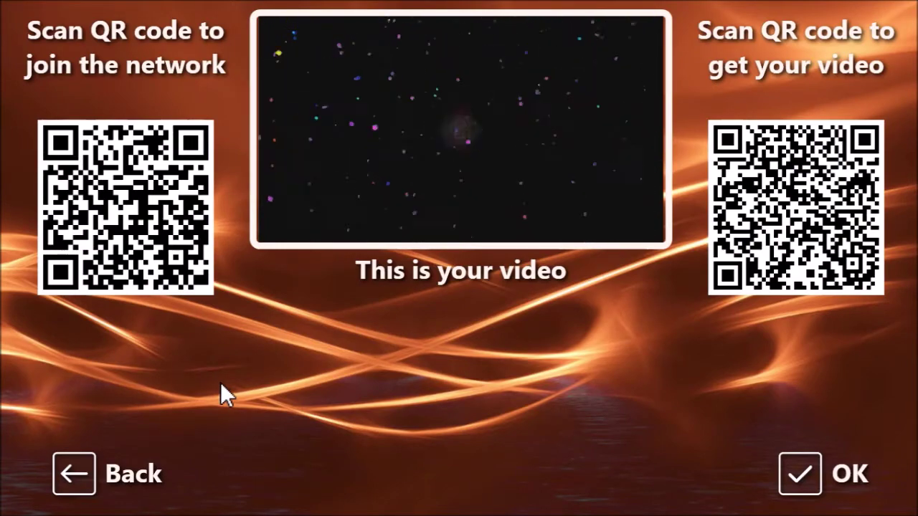
left_click(77, 478)
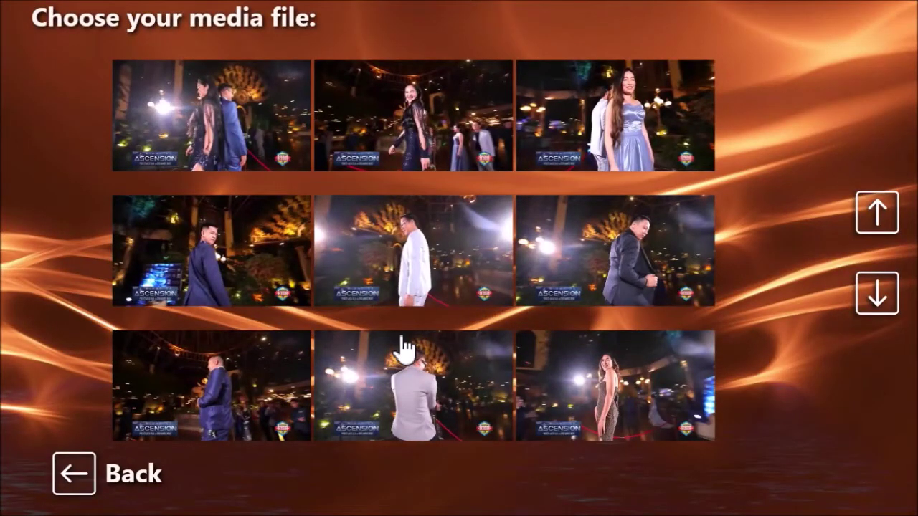
Switch to File Explorer and open the thm subfolder of SharingStation1 to examine the thumbnail images.
key("alt+Tab")
key("alt+Tab")
key("alt+Tab")
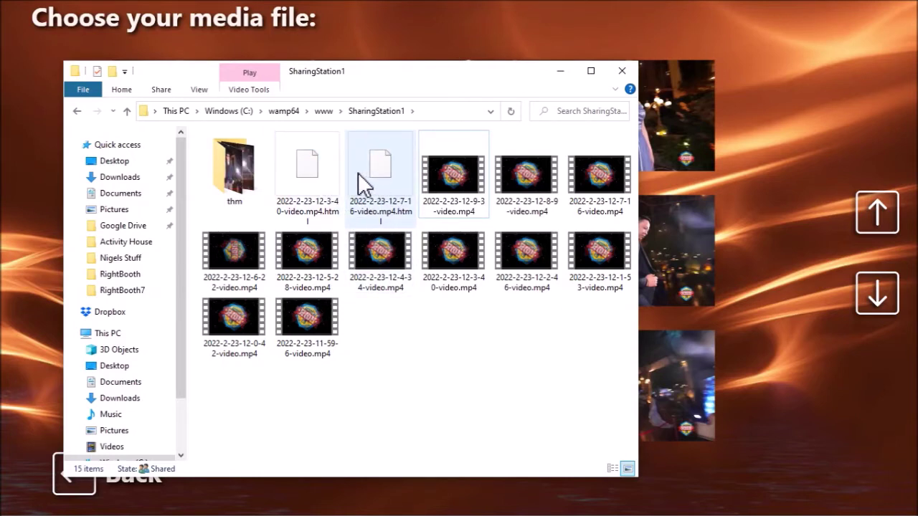
double_click(239, 172)
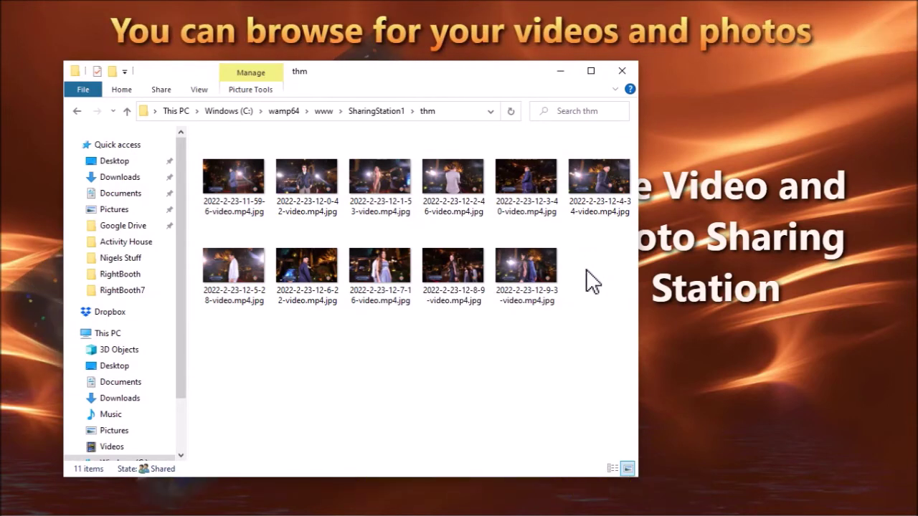
Leave the running event and open its Media browser screen in the Screen Editor.
key("Escape")
left_click(397, 407)
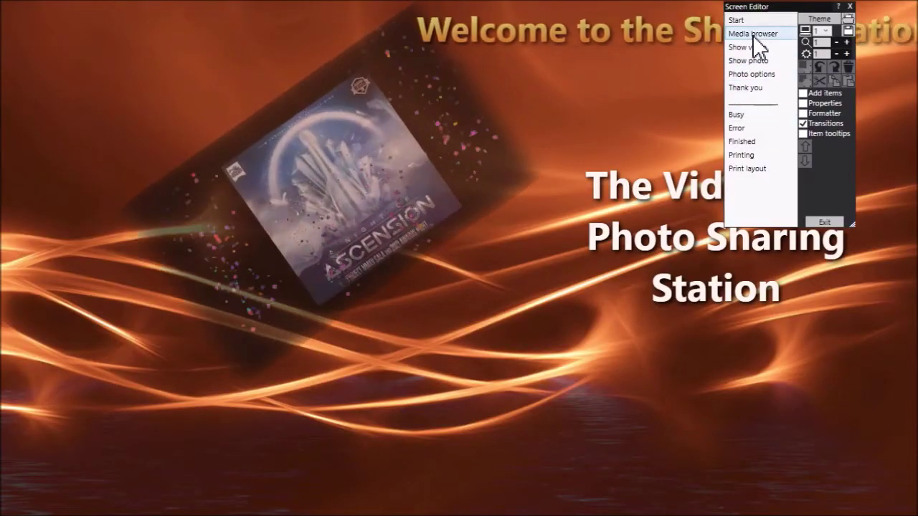
left_click(753, 35)
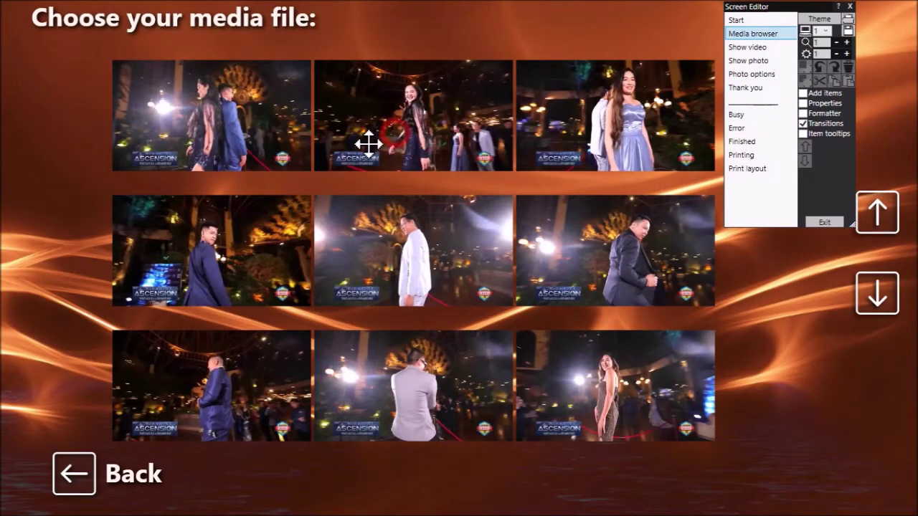
Shift the media grid slightly up and to the left, and enable Show filenames in its media browser file settings.
left_click(391, 122)
left_click_drag(393, 128, 390, 124)
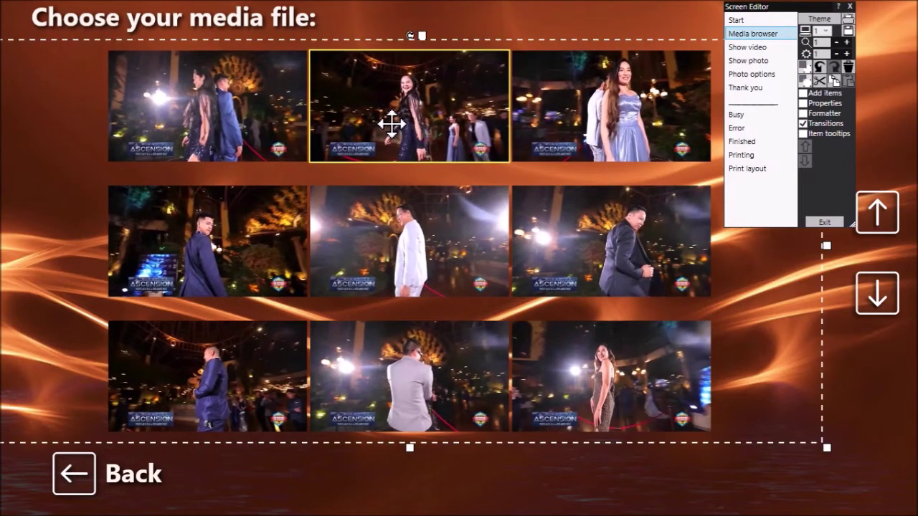
double_click(391, 124)
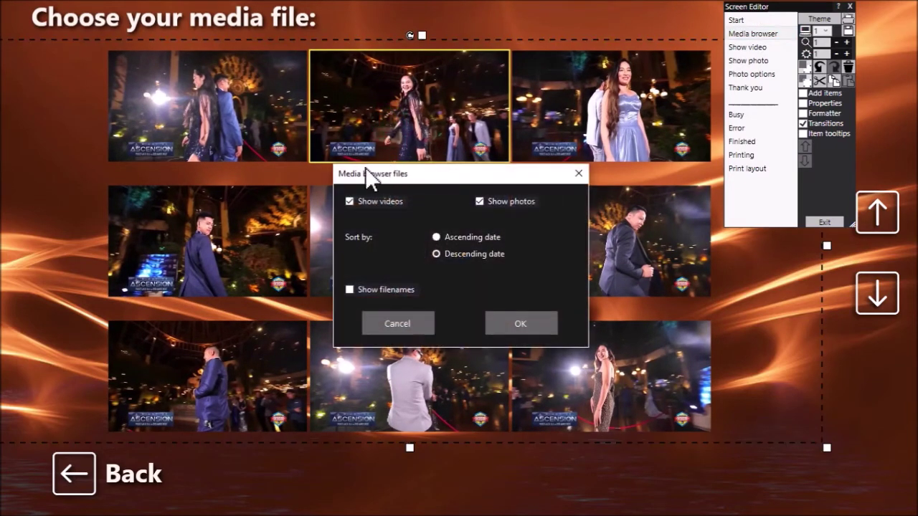
left_click(388, 291)
left_click(508, 322)
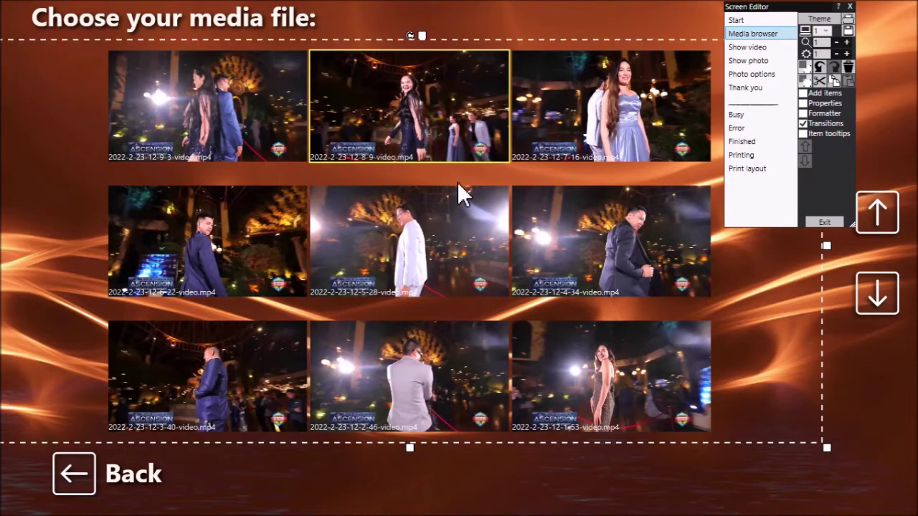
Set the media view's filename text to size 36 and bold in its properties.
left_click(818, 104)
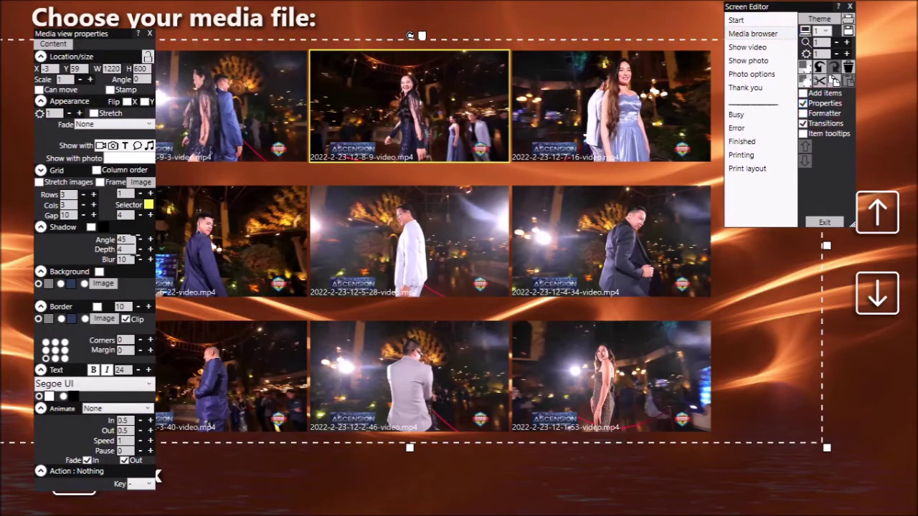
left_click(147, 370)
left_click(148, 370)
left_click(148, 370)
left_click(148, 370)
left_click(148, 370)
left_click(147, 370)
left_click(148, 370)
left_click(148, 370)
left_click(93, 370)
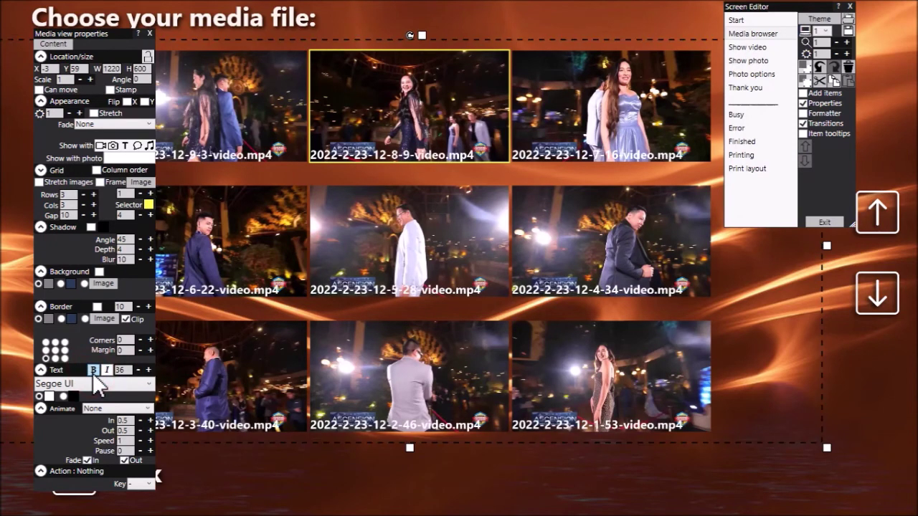
Try the filename text centred and at the top left of the thumbnails, and settle on bottom centre.
left_click(54, 351)
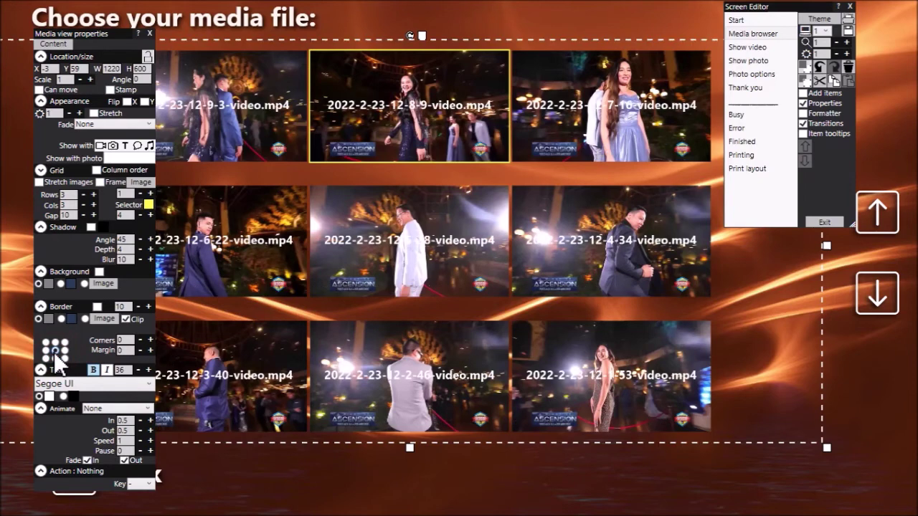
left_click(46, 342)
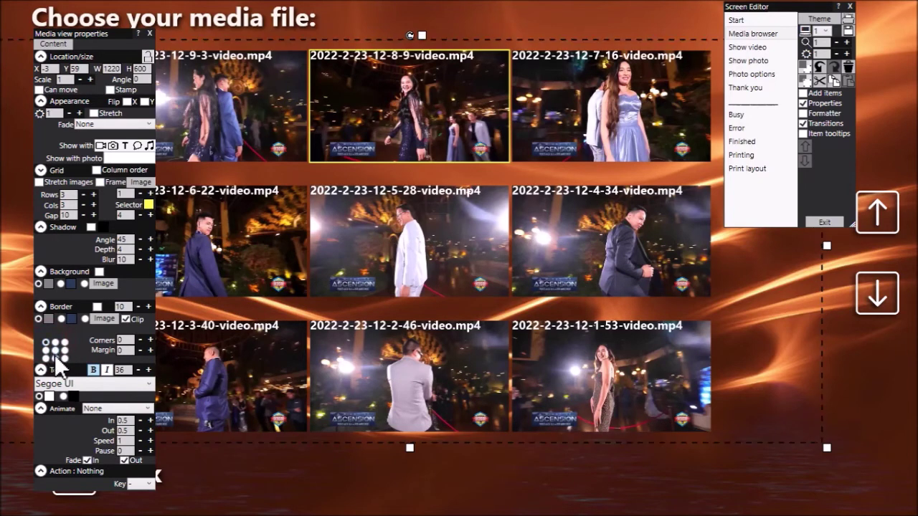
left_click(55, 357)
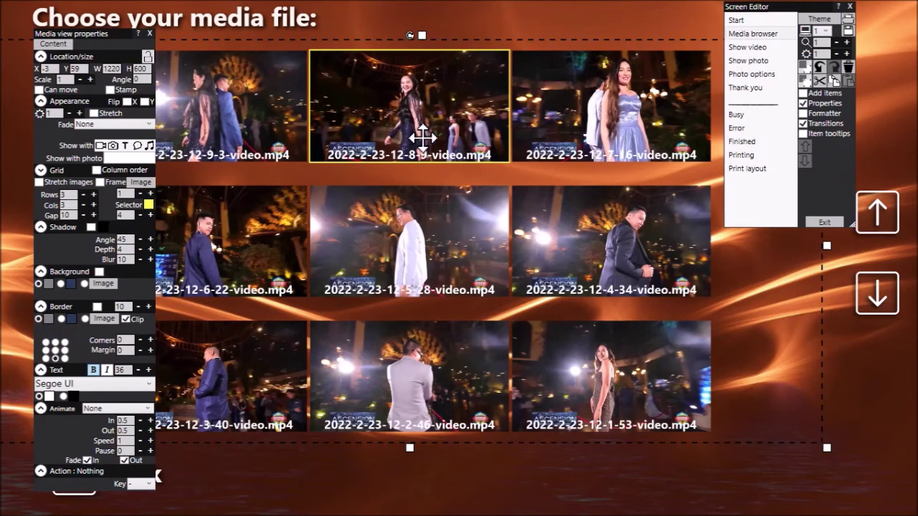